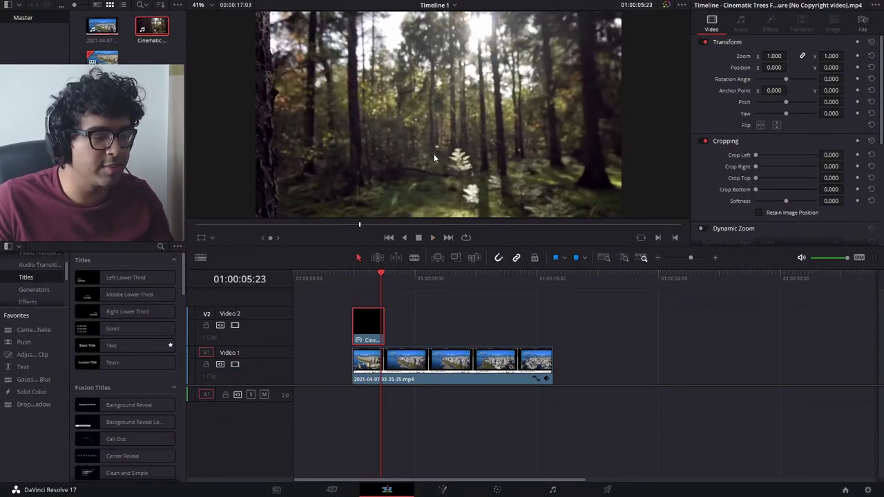
Split the forest clip on Video 2 at 01:00:04:06, where the tree trunk fills the frame.
click(397, 278)
key(space)
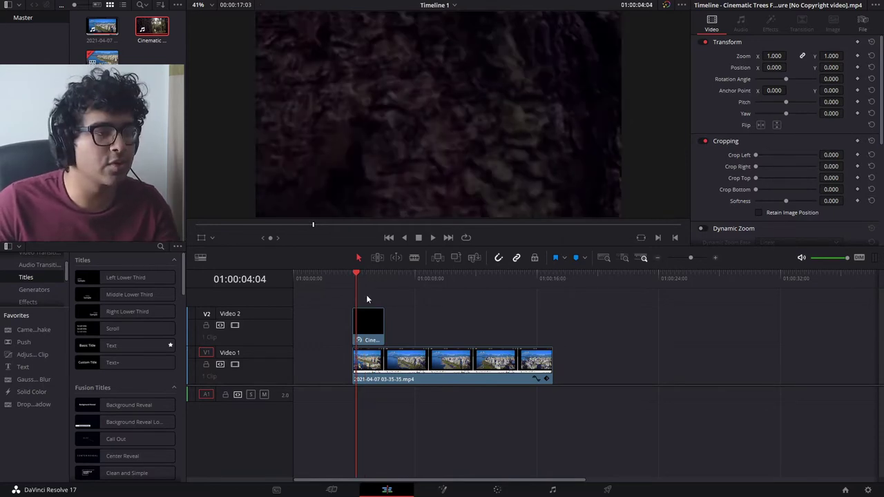
key(Right)
key(Right)
key(Right)
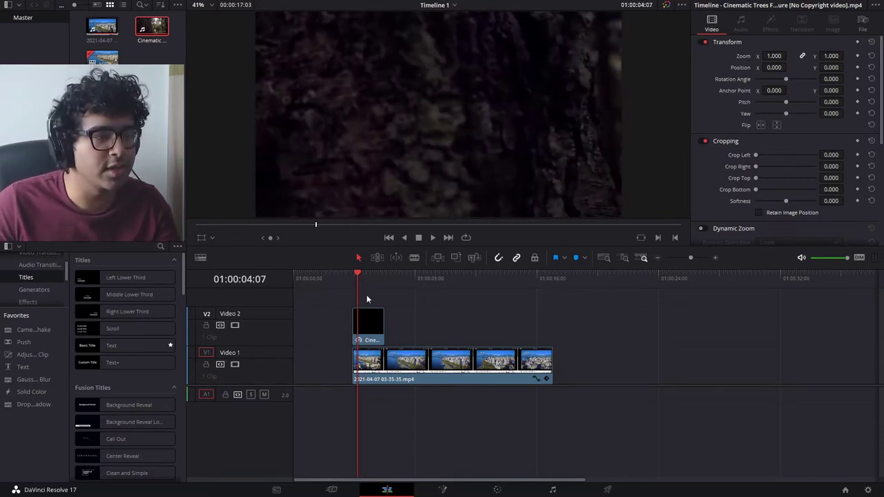
key(Left)
key(Left)
key(Right)
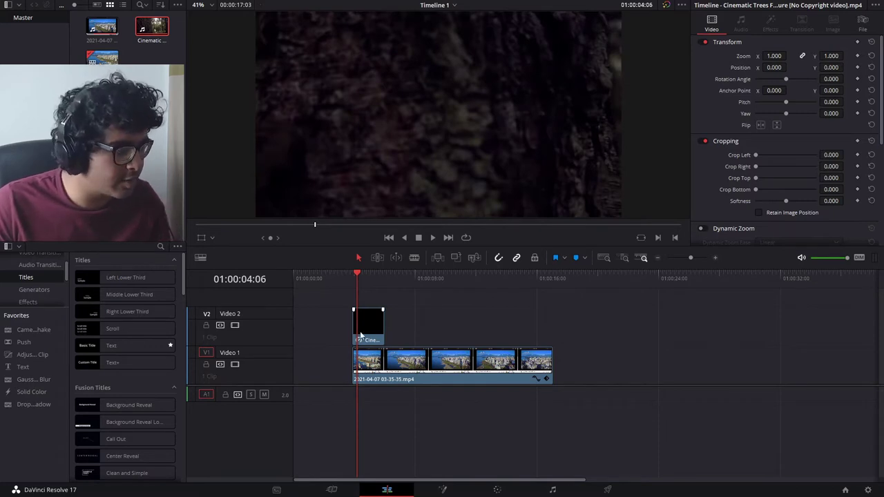
key(b)
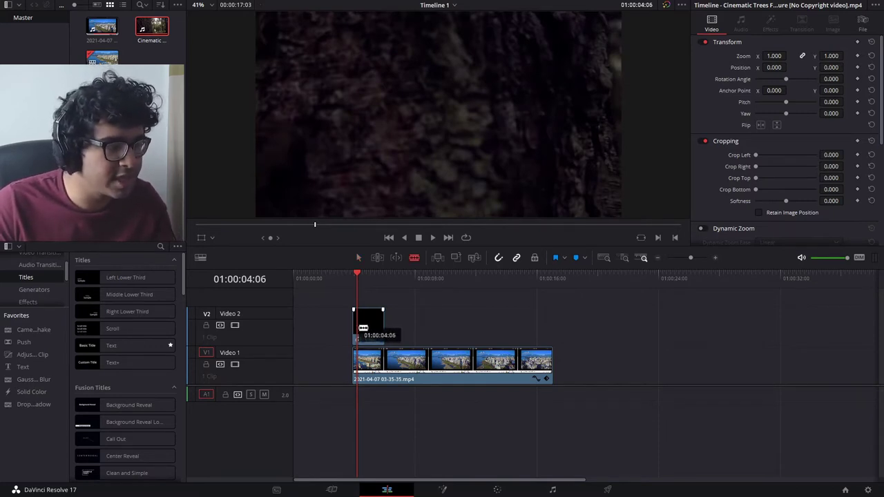
click(362, 326)
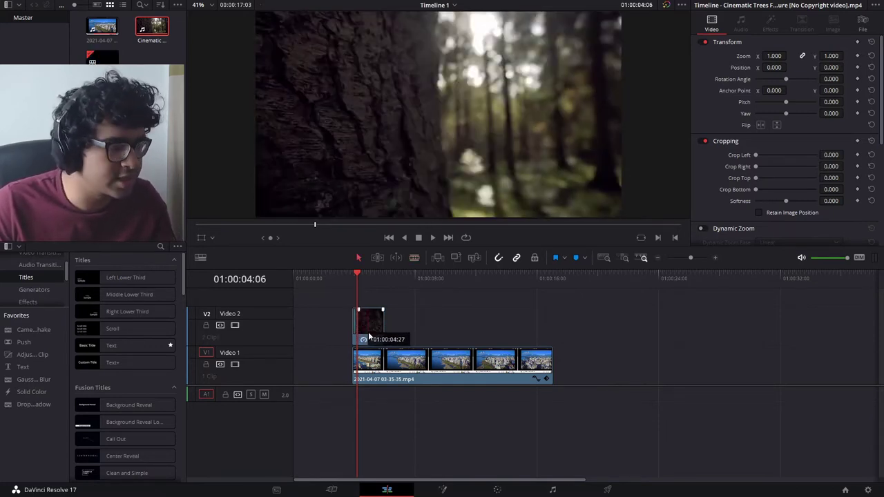
Take the forest clip's second part into the Color page and enable a curve Power Window on node 02.
click(370, 332)
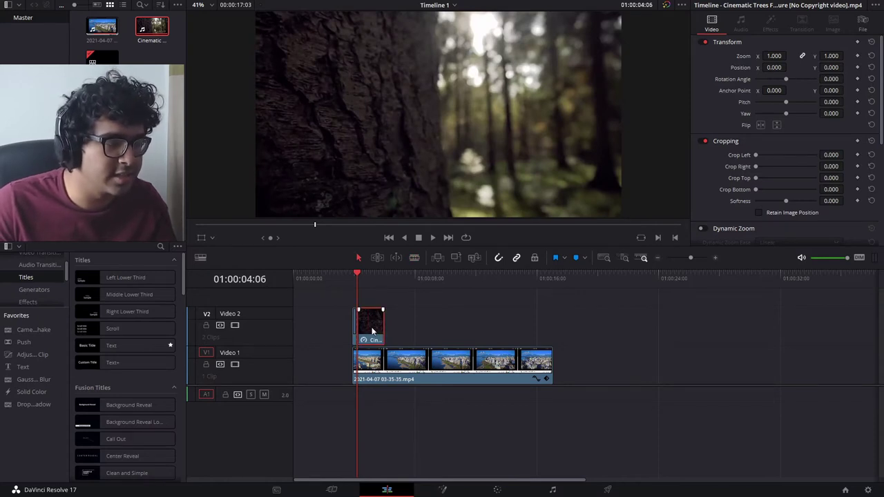
key(ctrl+equal)
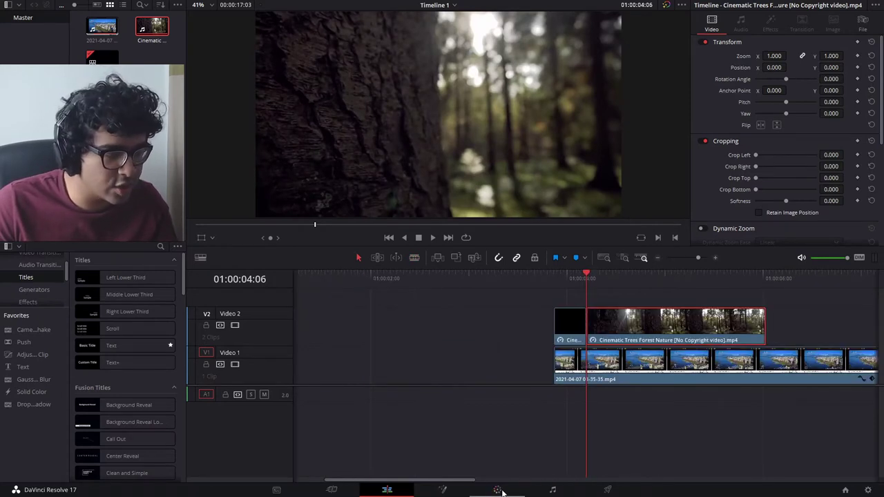
click(499, 491)
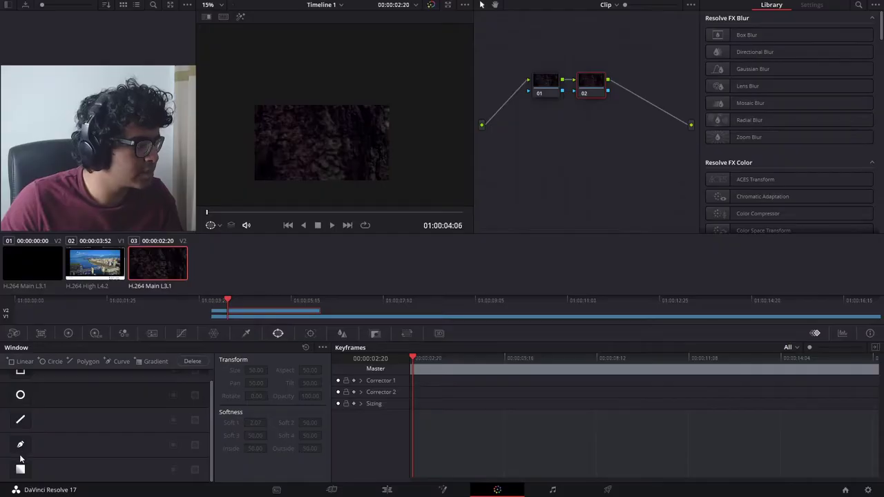
click(22, 446)
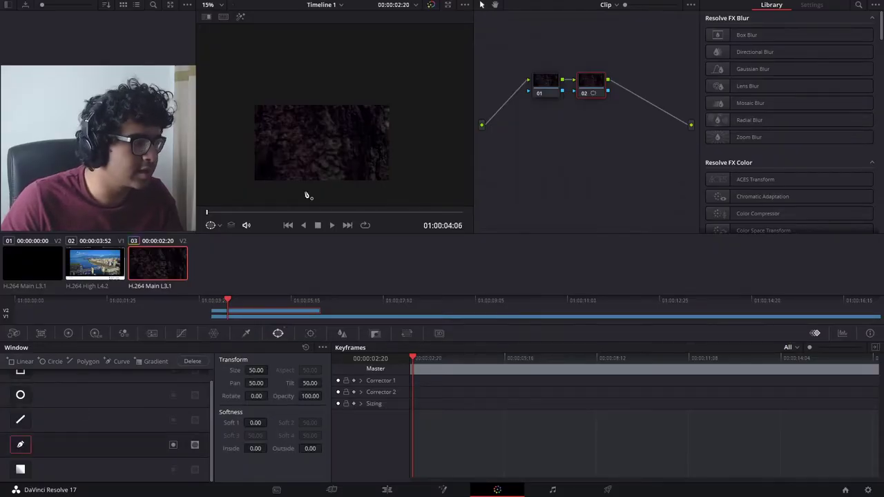
Draw a closed curve window around the trunk on the first frame, tracing its right edge and running outside the other frame borders.
drag(330, 147, 340, 119)
scroll(326, 134, down, 1)
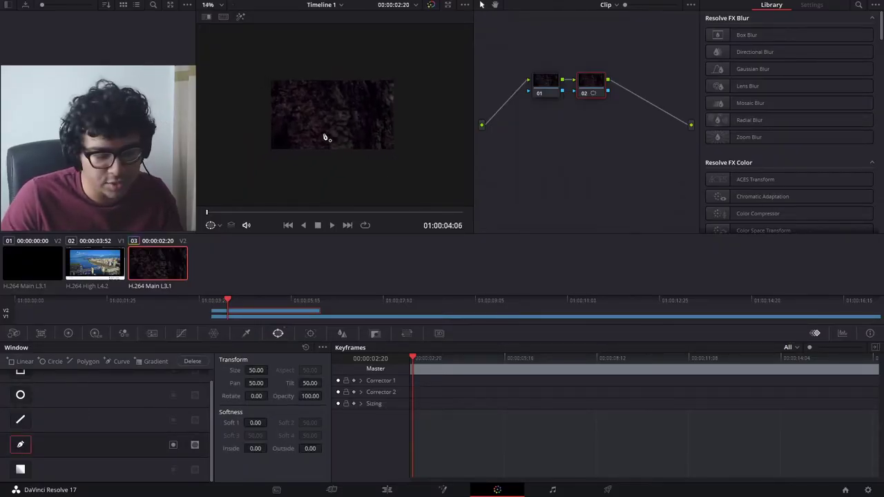
scroll(325, 133, up, 4)
scroll(324, 131, down, 4)
scroll(323, 131, up, 3)
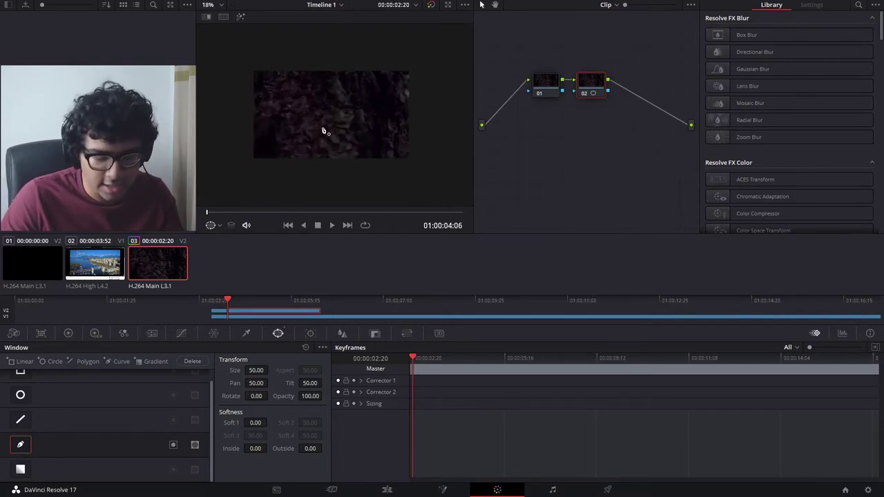
drag(292, 118, 313, 121)
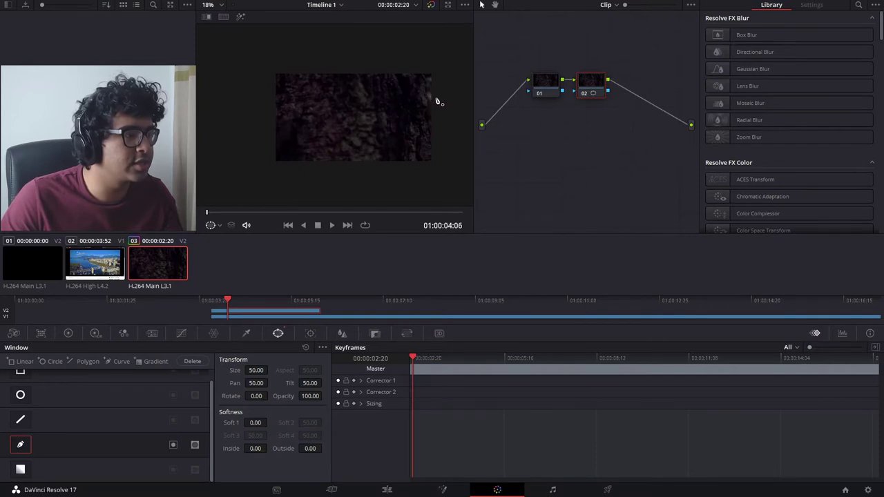
scroll(429, 118, up, 5)
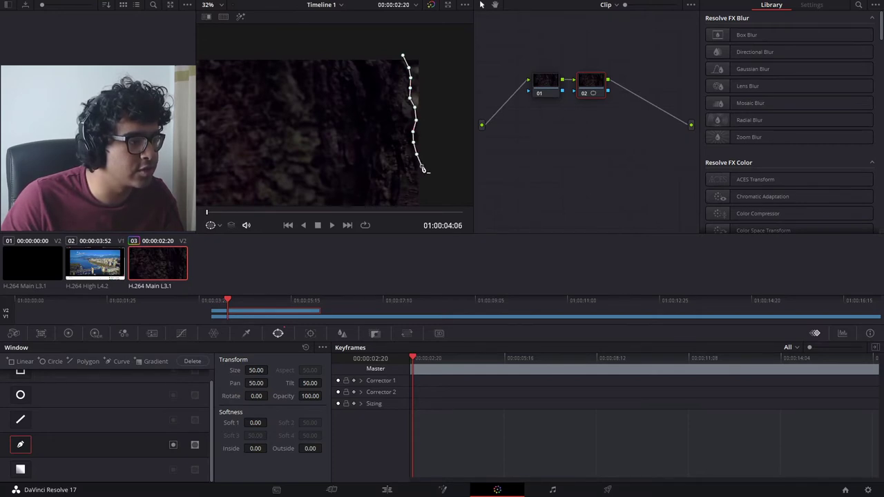
scroll(426, 162, down, 3)
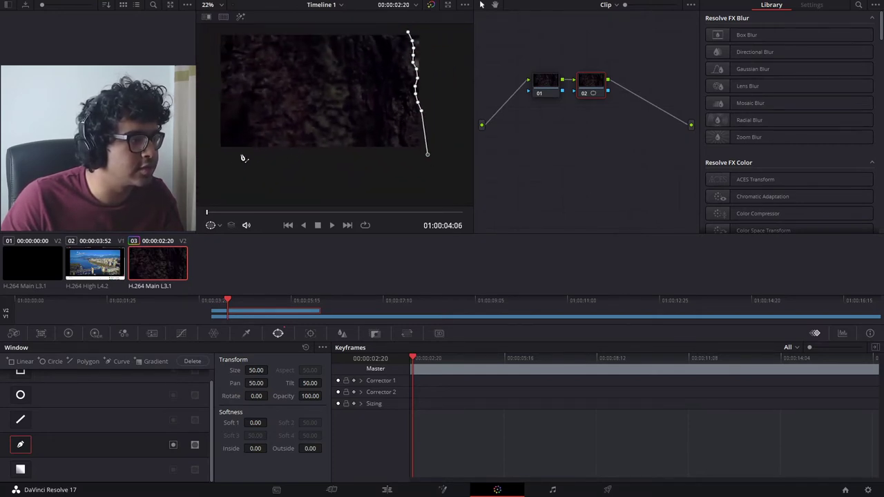
click(209, 157)
click(217, 34)
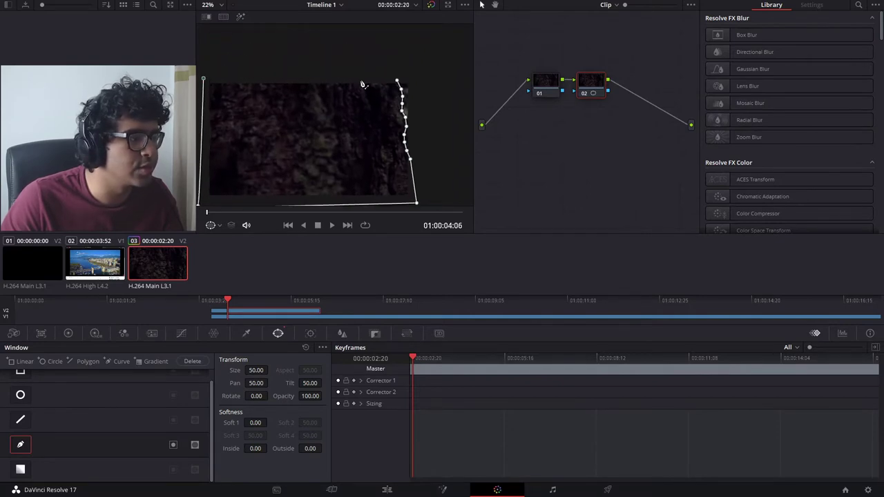
click(398, 82)
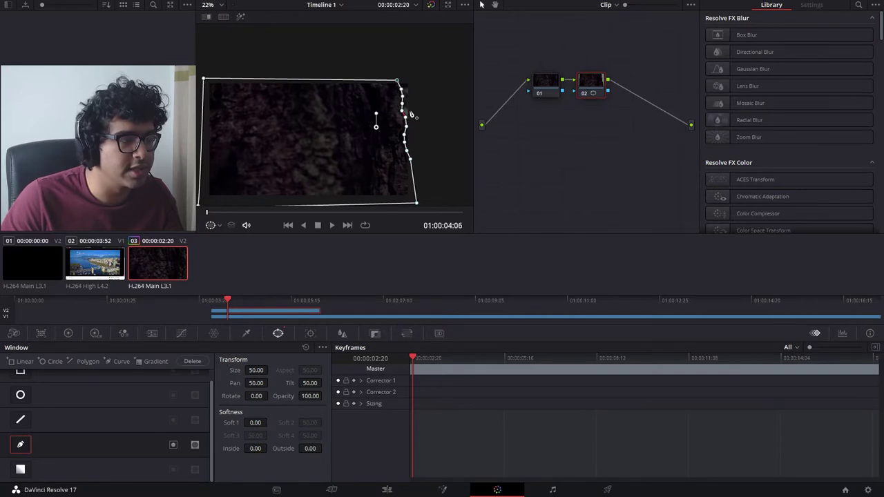
Add an alpha output, connect node 02's alpha to it, and try shifting the curve window to test the cutout.
right_click(629, 121)
click(657, 158)
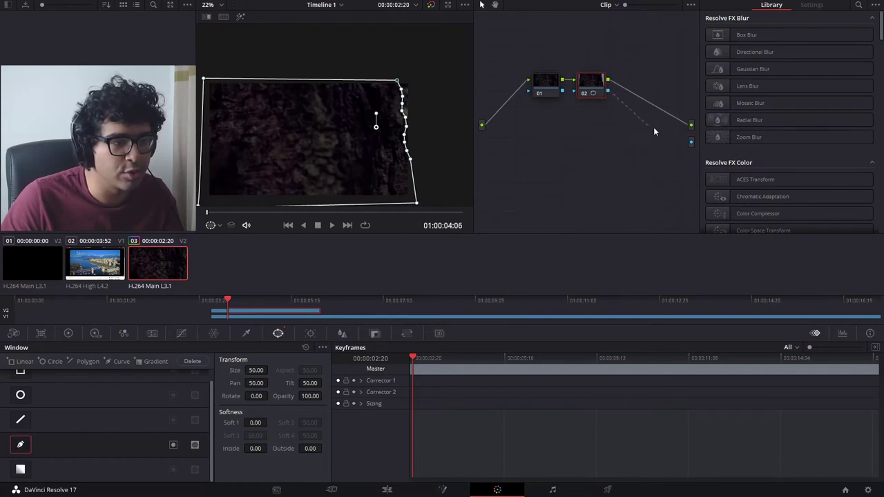
drag(690, 143, 691, 144)
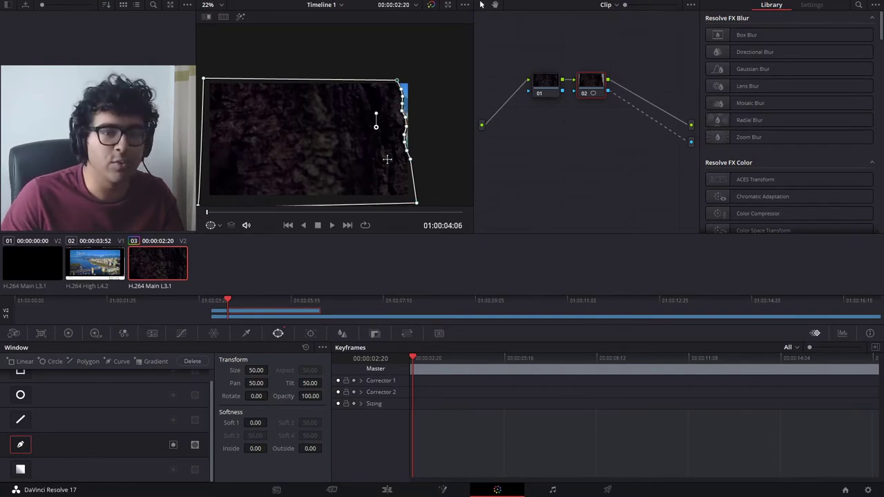
drag(375, 126, 342, 127)
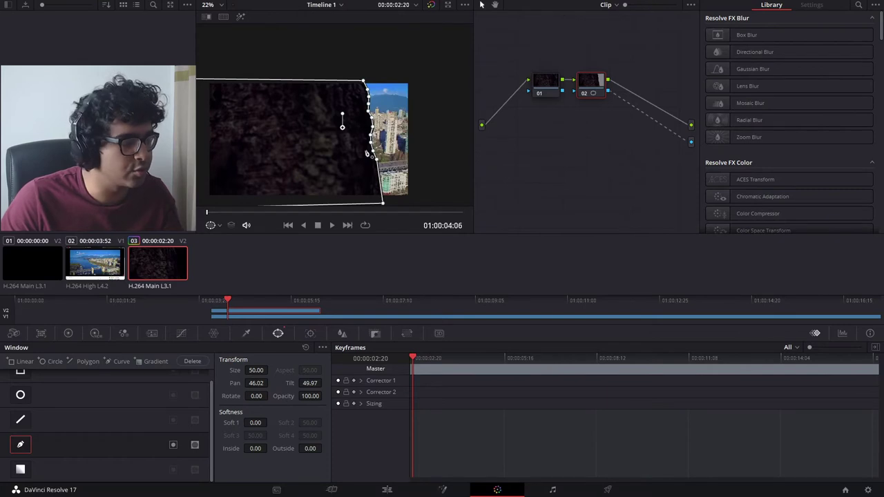
key(ctrl+z)
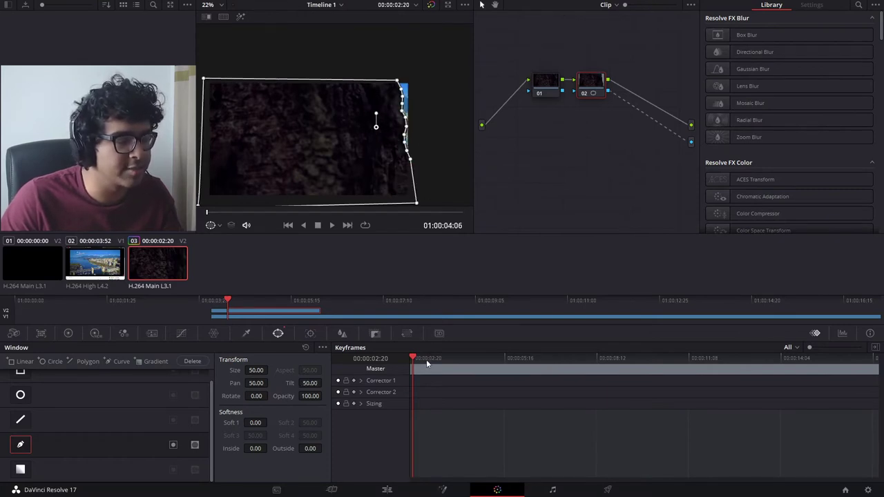
Turn on keyframing for Corrector 2 and nudge the curve's upper-right corner point upward on the first frame.
mouse_move(413, 361)
mouse_down()
mouse_move(455, 360)
mouse_move(413, 366)
mouse_up()
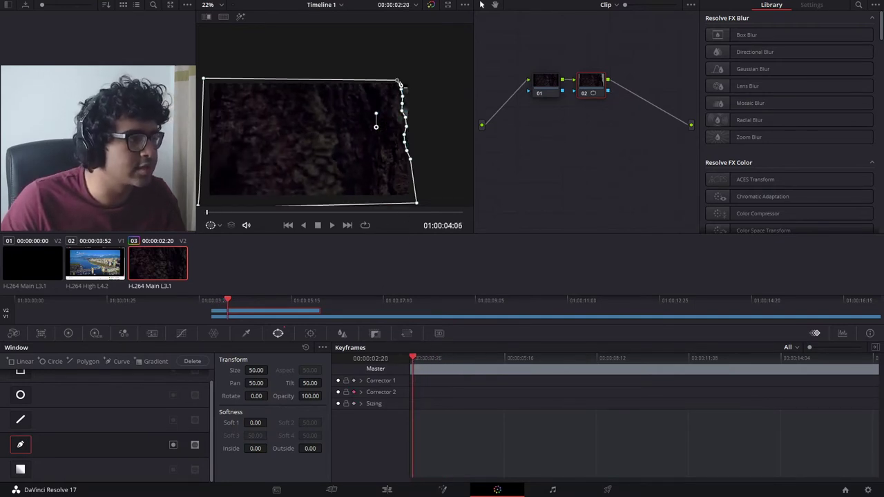
drag(399, 82, 398, 78)
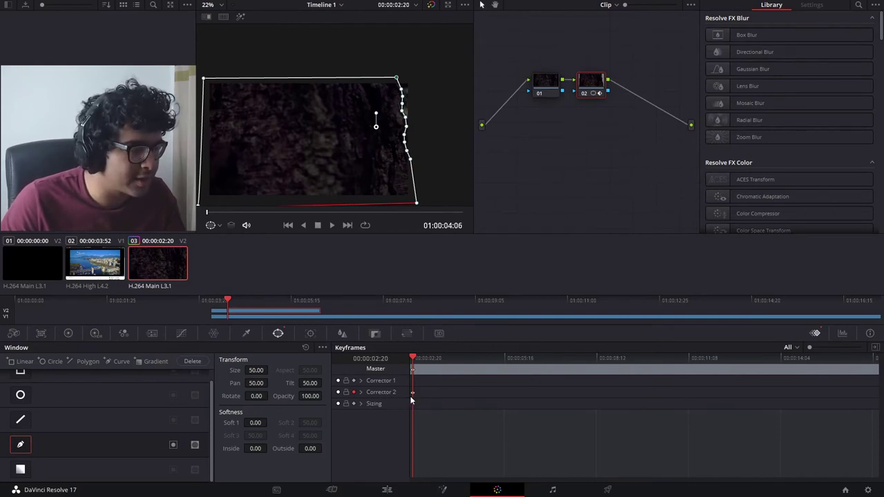
drag(398, 81, 397, 79)
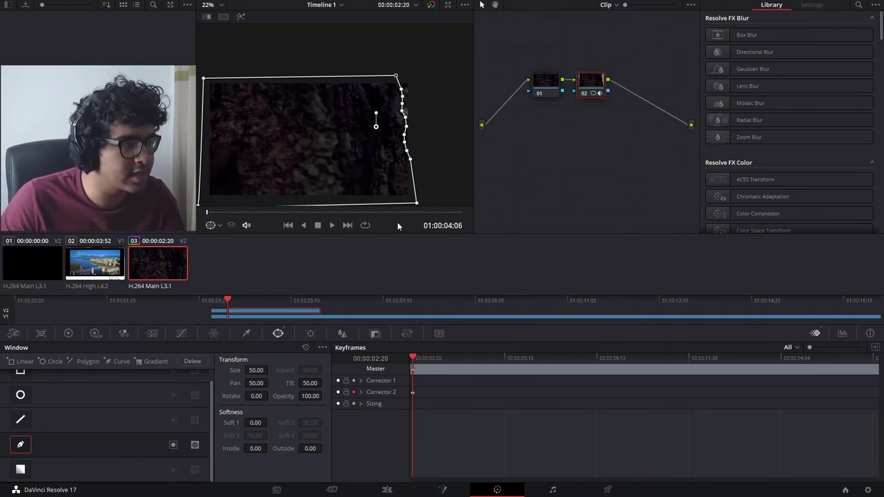
Advance to frame 01:00:04:07 and adjust the curve points to the trunk's right edge.
key(Right)
click(397, 76)
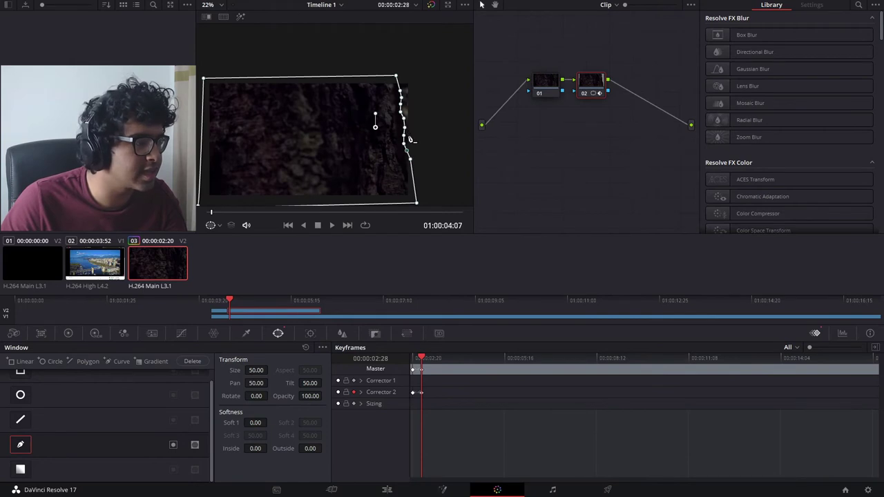
scroll(410, 140, up, 3)
scroll(428, 149, up, 2)
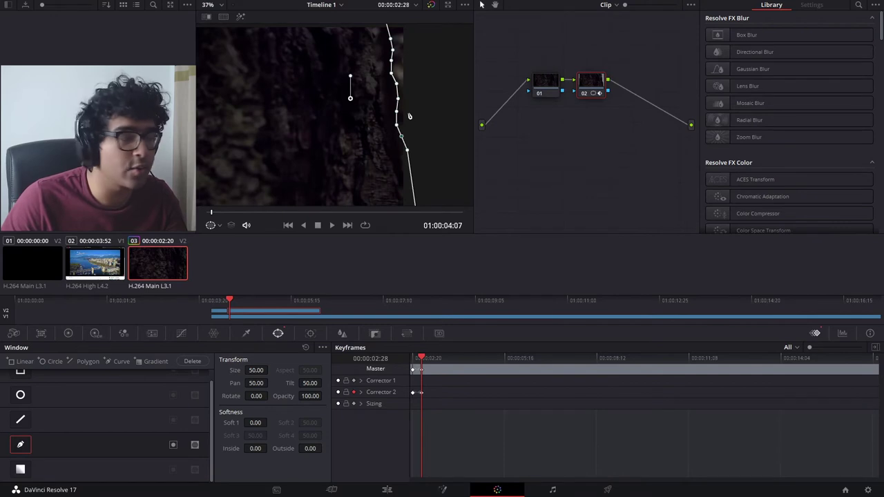
scroll(427, 104, down, 2)
middle_click(402, 133)
middle_click(396, 104)
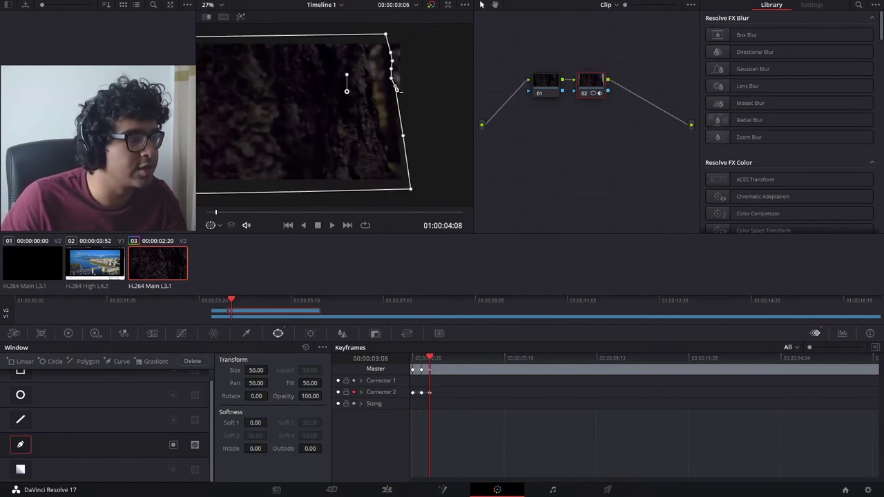
middle_click(396, 84)
middle_click(392, 66)
drag(405, 147, 397, 177)
drag(395, 165, 389, 165)
drag(389, 151, 384, 151)
click(386, 140)
key(ctrl+z)
key(ctrl+z)
key(ctrl+z)
key(ctrl+z)
key(ctrl+z)
key(ctrl+z)
key(ctrl+z)
key(ctrl+z)
Remove surplus curve points along the trunk's right edge at 01:00:04:08, add new ones and fit them to the bark outline.
middle_click(403, 132)
middle_click(395, 84)
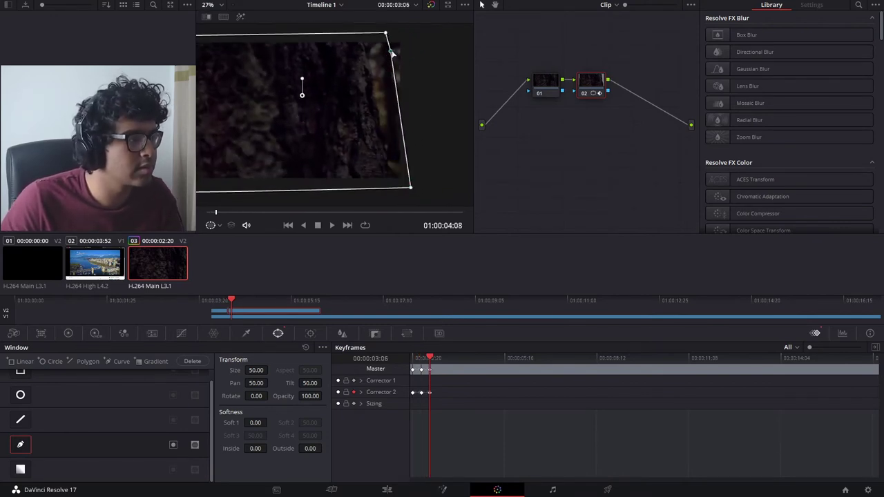
middle_click(391, 55)
click(405, 159)
click(390, 59)
drag(386, 32, 365, 45)
drag(392, 60, 368, 57)
drag(380, 84, 382, 136)
drag(403, 134, 391, 169)
key(Left)
key(Left)
key(Left)
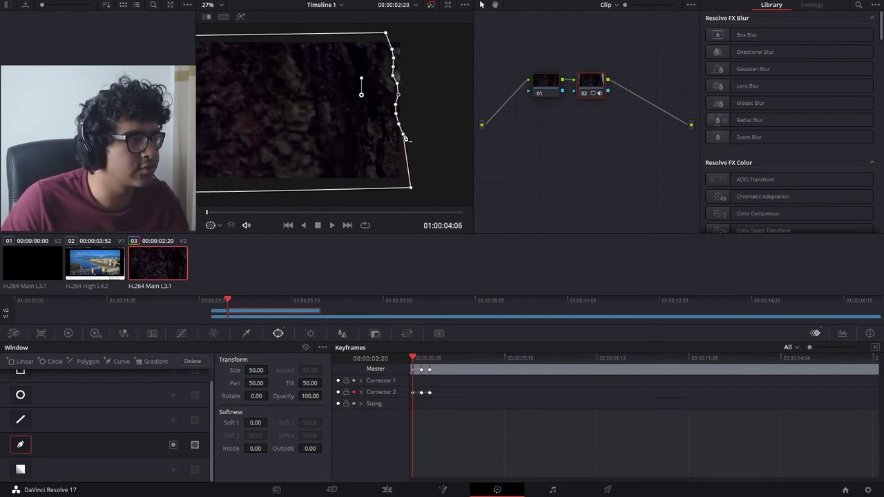
key(Right)
key(Right)
key(Right)
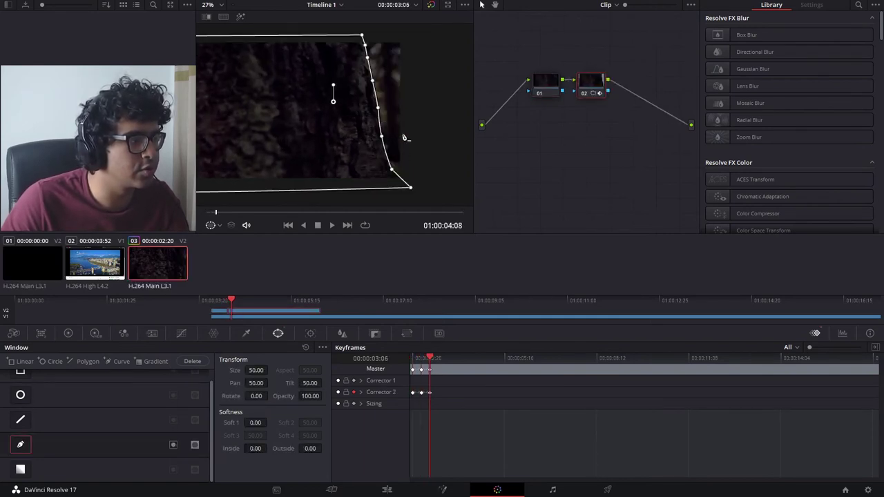
Refit the curve points to the trunk's right edge on frame 01:00:04:09.
key(space)
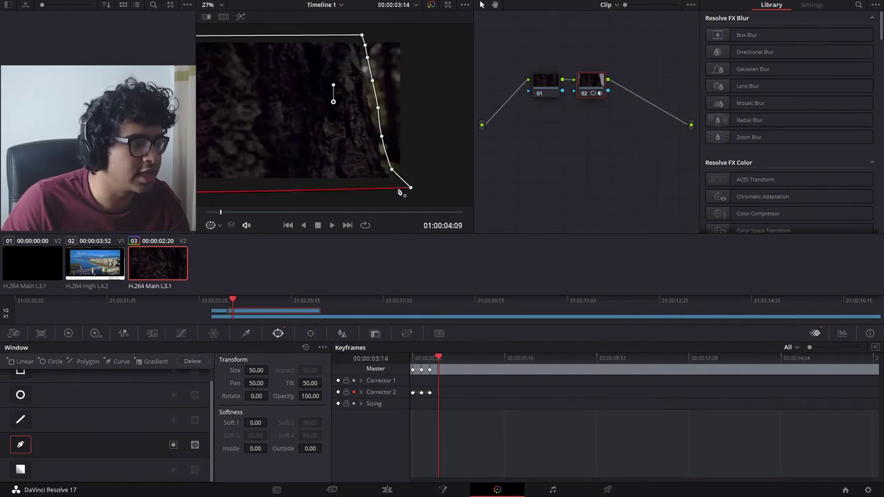
drag(422, 195, 416, 192)
drag(385, 166, 384, 172)
drag(372, 103, 368, 104)
drag(356, 31, 350, 29)
drag(375, 132, 363, 103)
Fit the curve's edge and corner points to the moving trunk on the two frames after 01:00:04:09.
key(Right)
drag(359, 53, 356, 78)
drag(364, 103, 360, 106)
drag(383, 172, 328, 190)
key(Right)
drag(376, 179, 368, 181)
drag(347, 38, 337, 39)
Continue keyframing the curve points to the trunk edge frame by frame up to 01:00:04:17.
key(Right)
key(Right)
mouse_move(367, 182)
mouse_down()
mouse_move(357, 173)
mouse_move(354, 186)
mouse_up()
drag(387, 158, 414, 158)
scroll(387, 158, down, 2)
key(Right)
key(Right)
drag(342, 112, 328, 113)
key(Right)
key(Right)
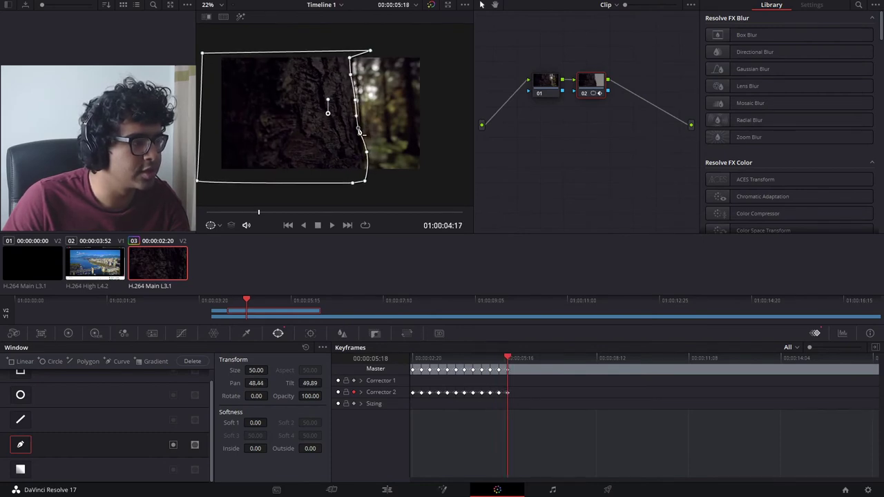
Shift the whole curve window left with the trunk from 01:00:04:18, keyframing frame by frame up to 01:00:04:23.
key(Right)
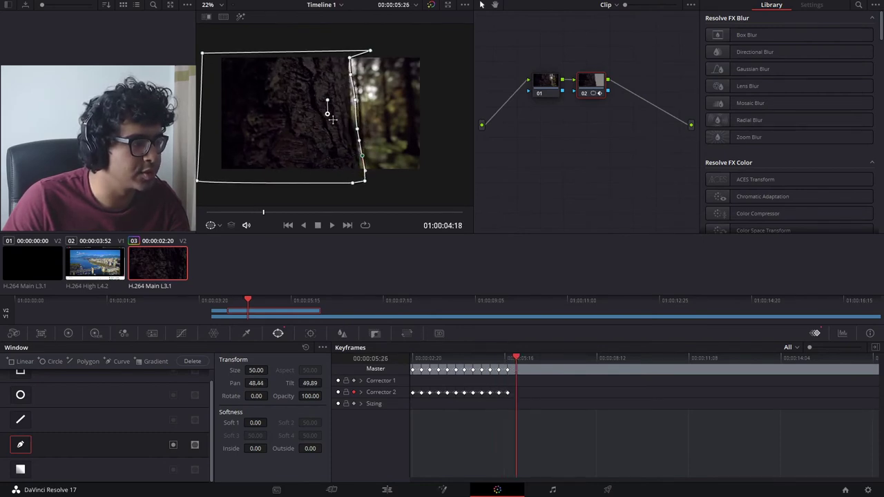
drag(328, 115, 315, 110)
key(Right)
key(Right)
key(Right)
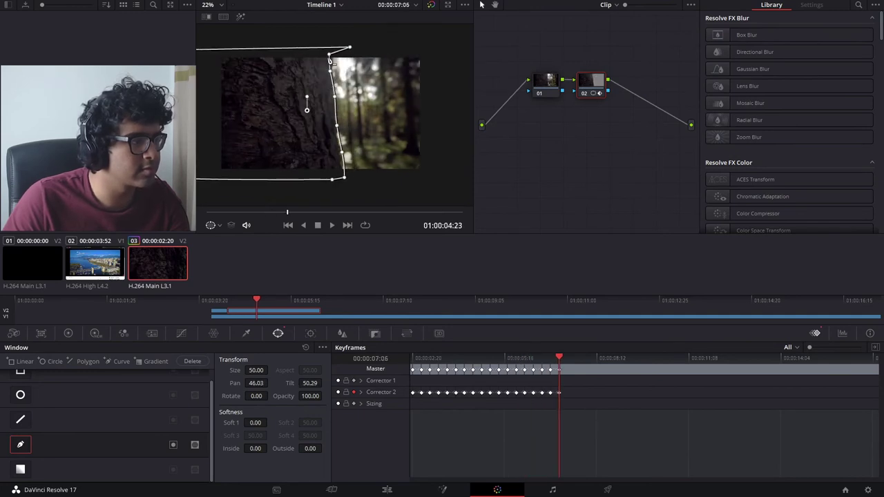
Keep moving the curve window left with the trunk frame by frame until it leaves the picture at 01:00:05:26.
key(Right)
key(Right)
drag(307, 111, 220, 111)
key(Right)
key(Right)
key(Right)
key(Right)
key(Right)
key(Right)
key(Right)
key(Right)
key(Right)
key(Right)
key(Right)
key(Right)
key(Right)
key(Right)
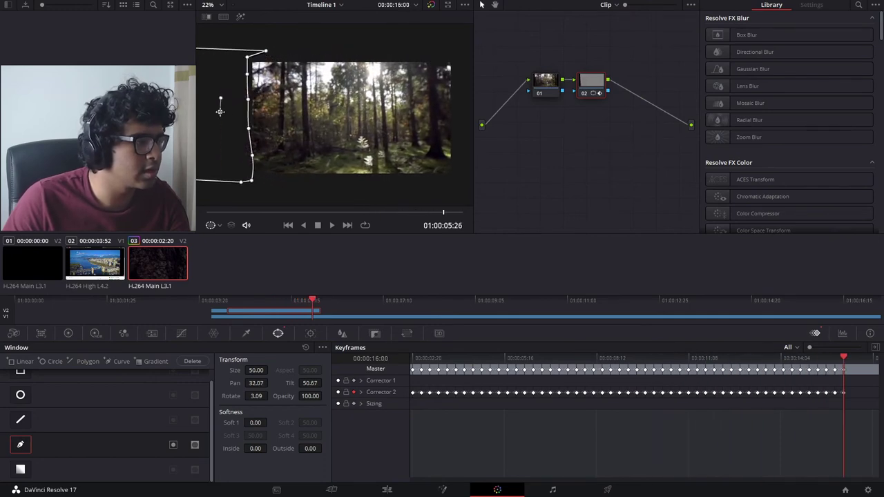
key(j)
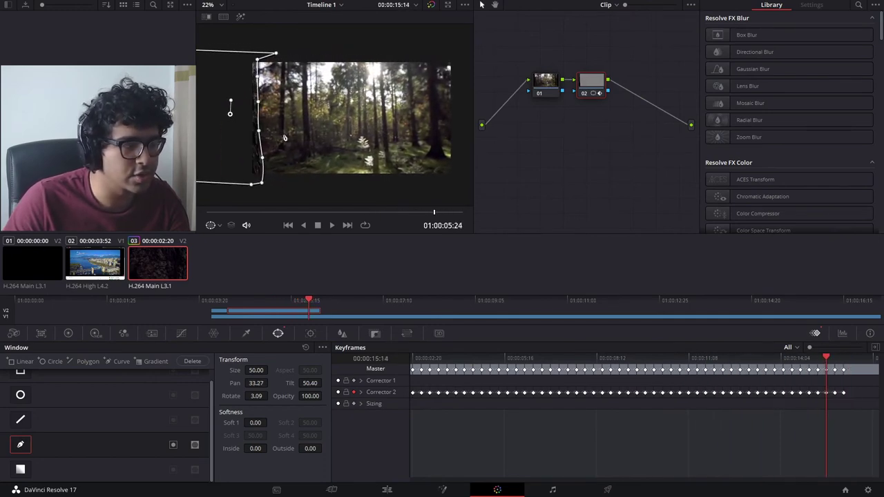
Add an alpha output to the forest clip's node graph and connect node 02's alpha to it.
right_click(634, 111)
click(685, 150)
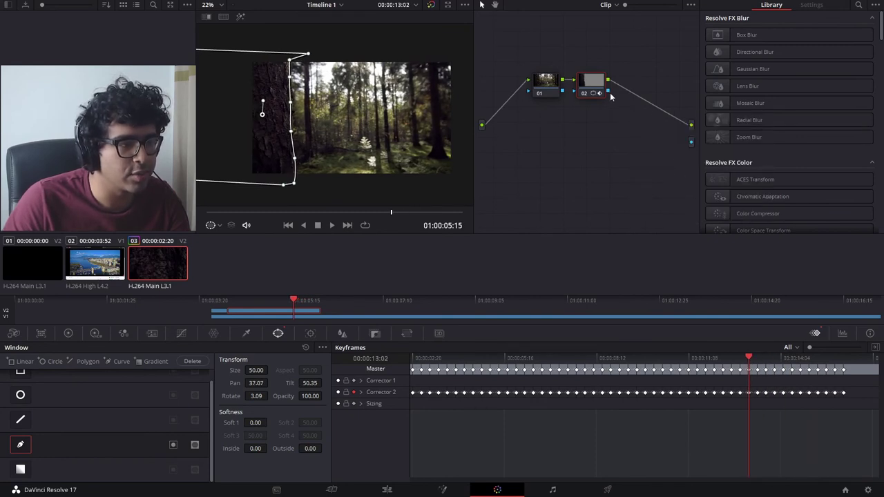
drag(693, 146, 691, 142)
key(j)
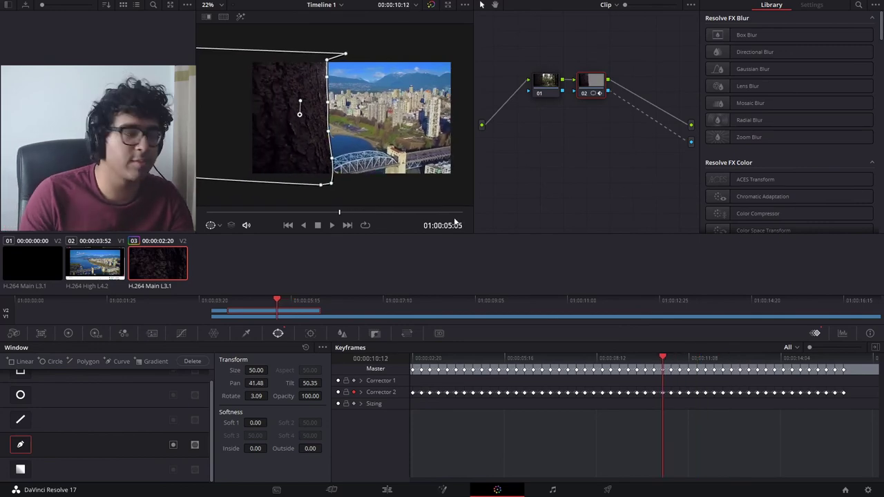
Play the transition in the edit timeline from 01:00:03:26 and inspect the trunk's cut-out edge around 01:00:05:08.
click(388, 490)
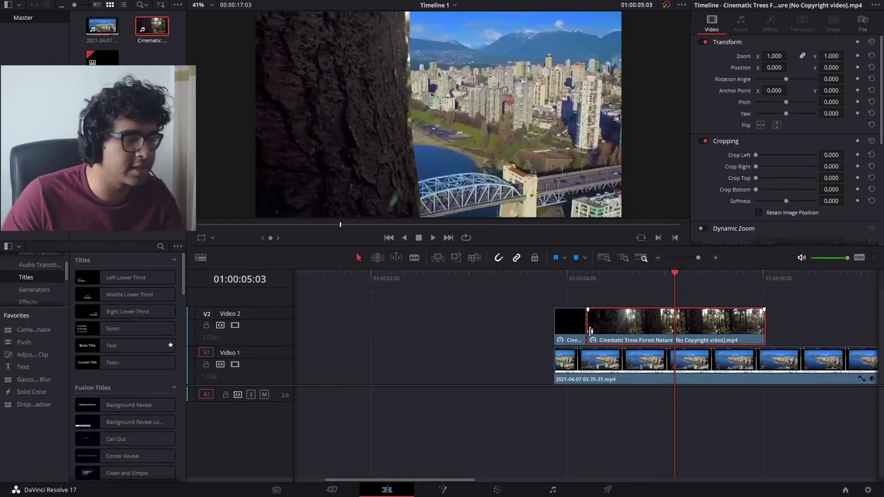
click(555, 277)
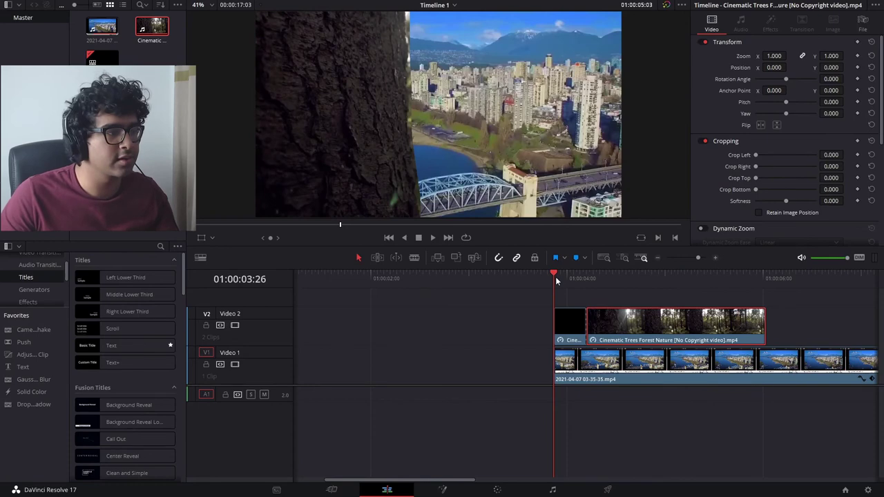
key(space)
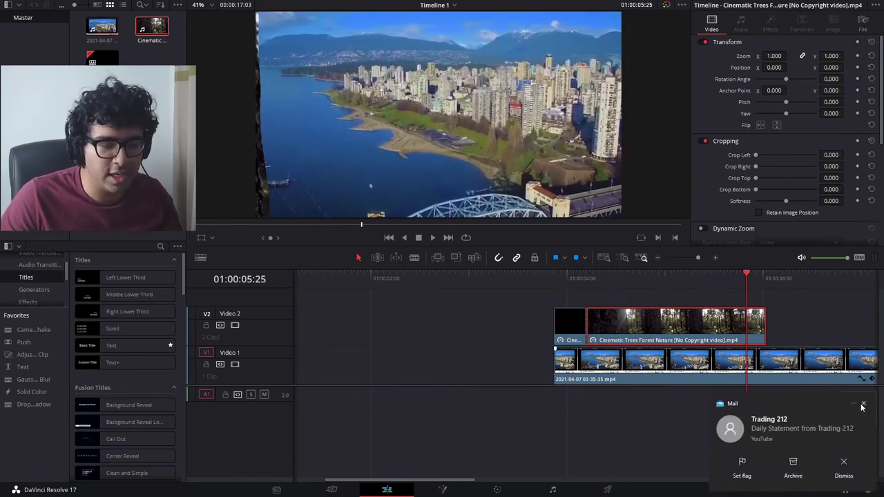
click(862, 404)
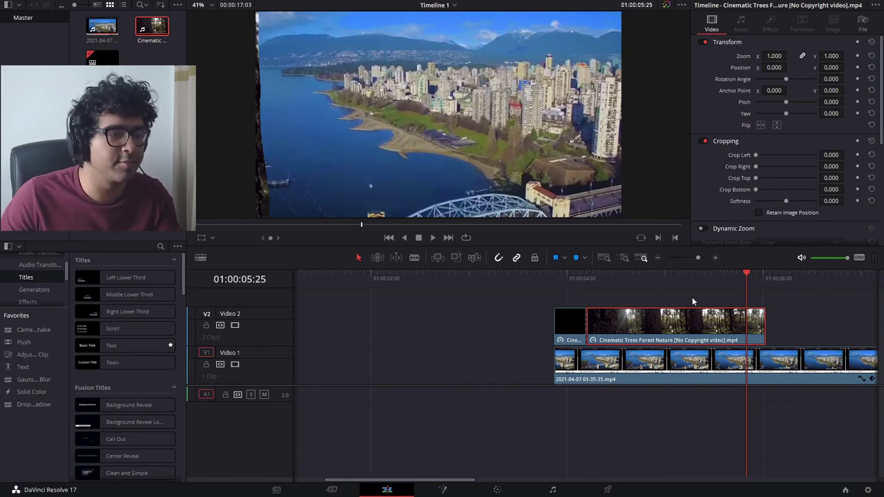
click(684, 280)
mouse_move(682, 279)
mouse_down()
mouse_move(585, 275)
mouse_move(691, 274)
mouse_up()
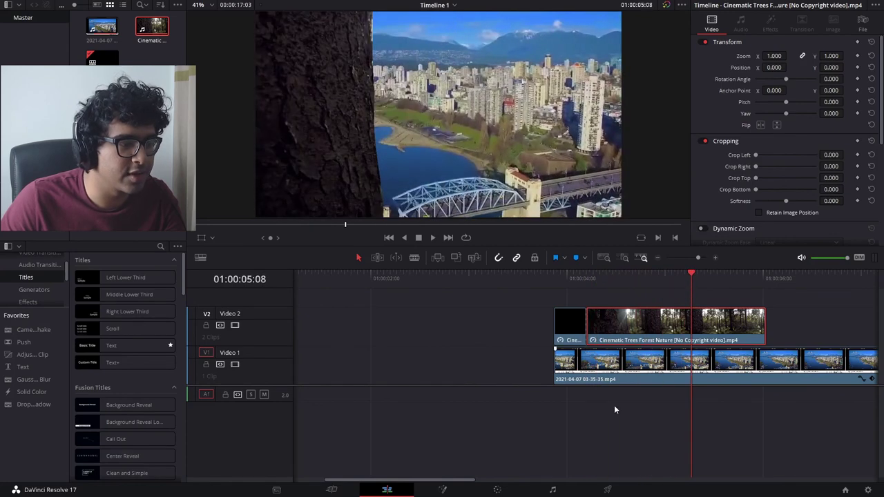
Soften the curve window's edge with Soft 1 at about 1.18 and replay the transition in the edit timeline from 01:00:03:26.
click(497, 490)
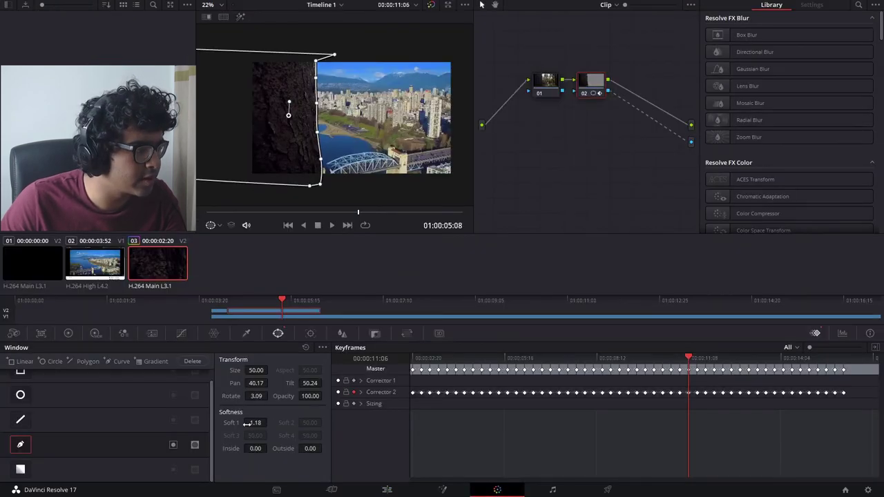
click(387, 489)
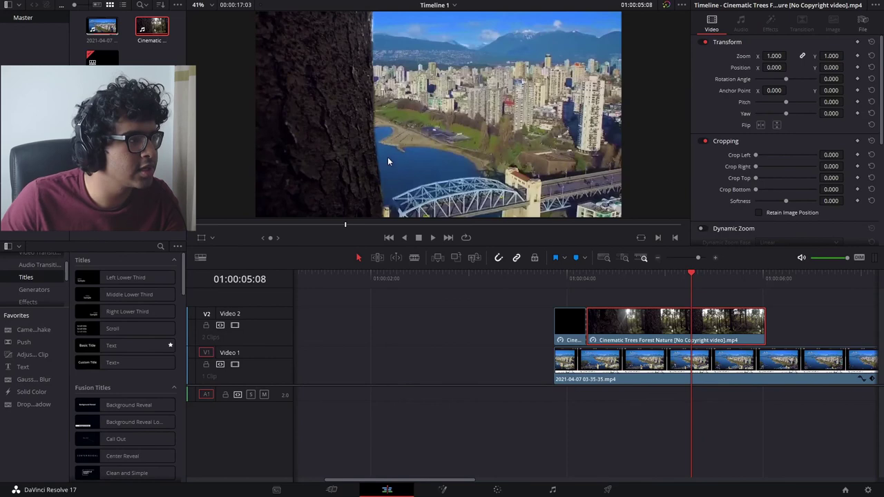
click(587, 278)
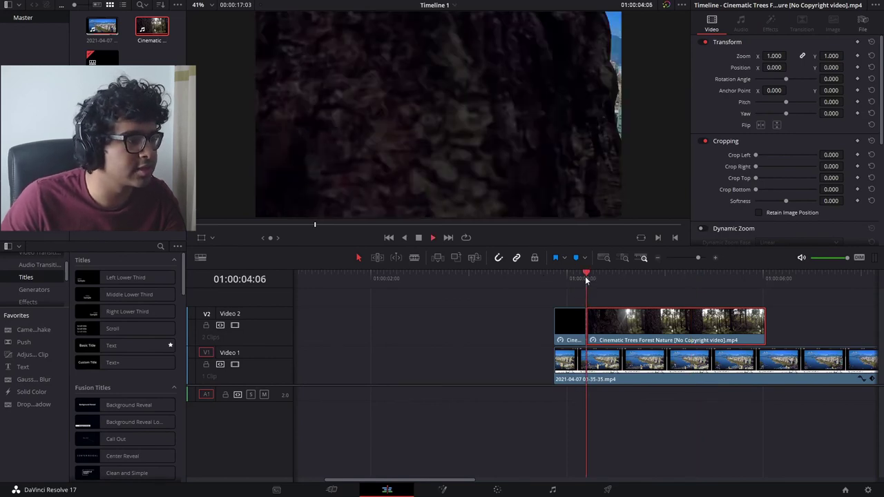
click(561, 278)
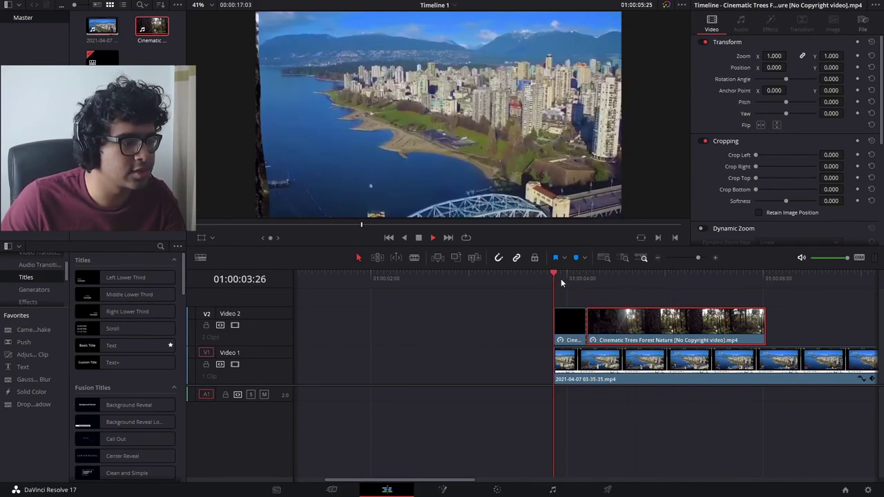
click(670, 279)
key(space)
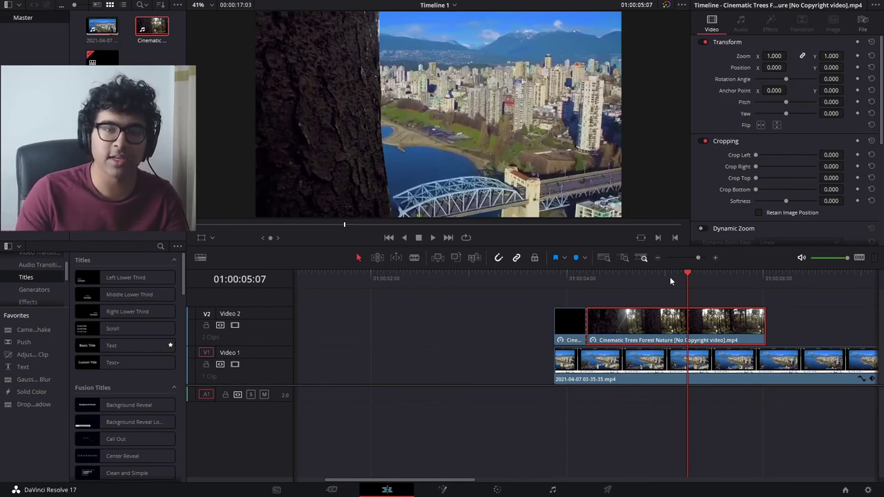